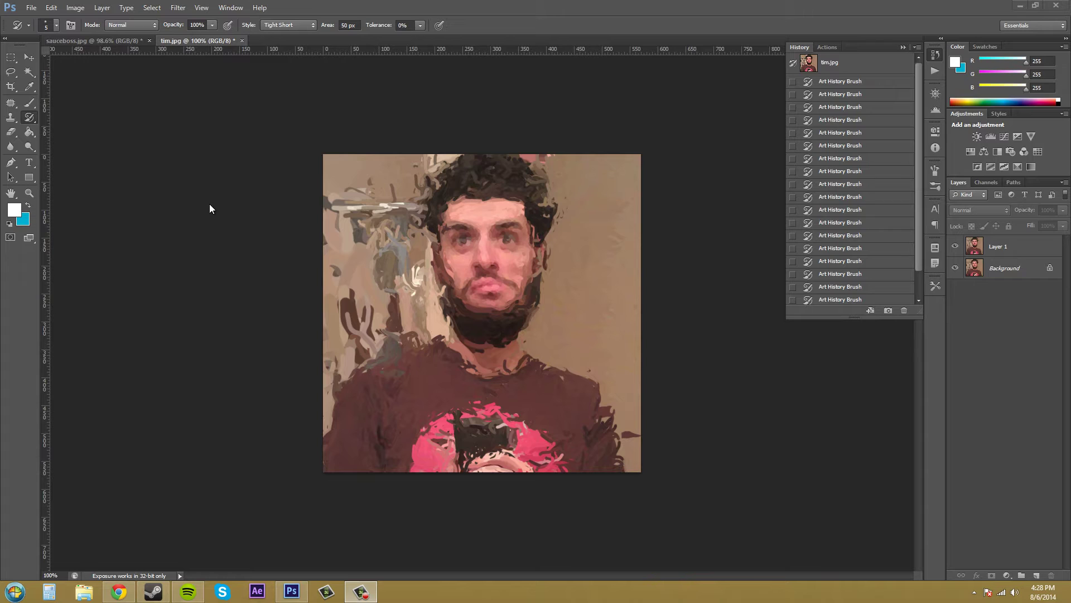
# Step: Enable History Log in General preferences, then switch to the browser's Metadata article
pyautogui.click(52, 8)
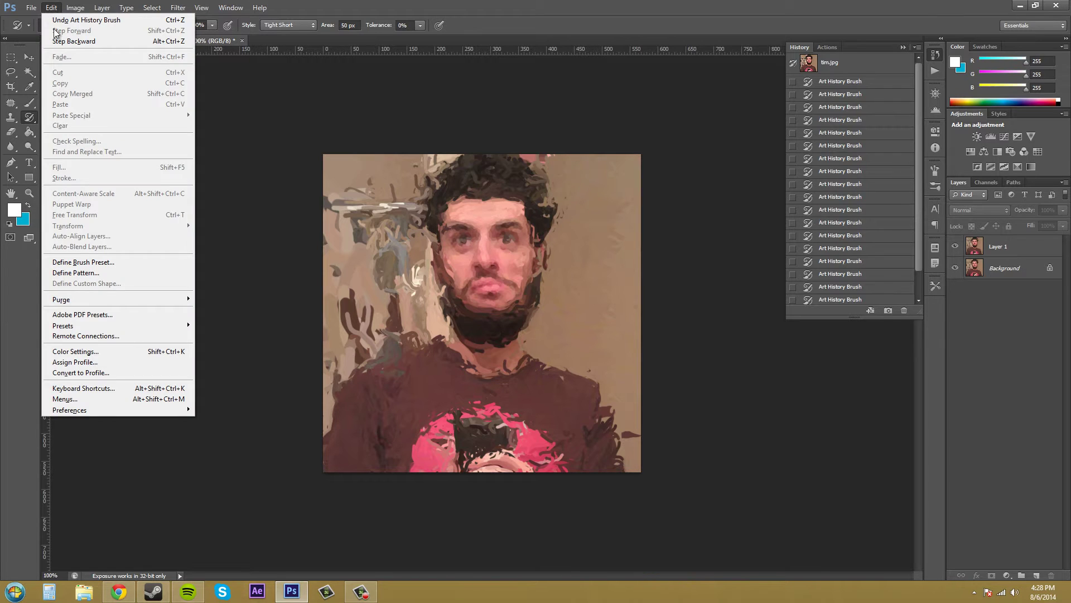
pyautogui.moveTo(142, 410)
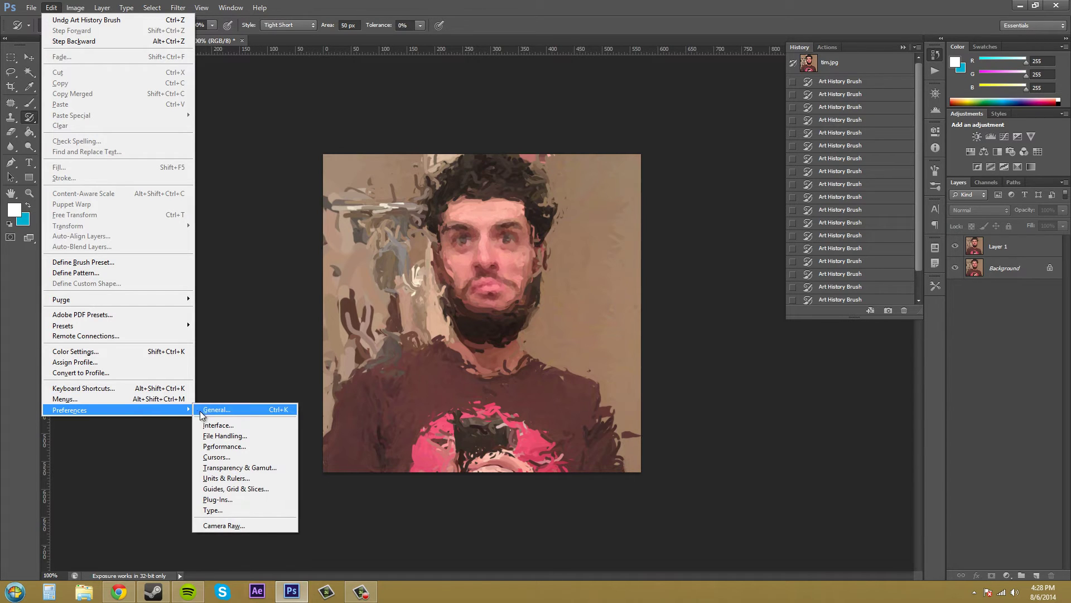
pyautogui.click(219, 410)
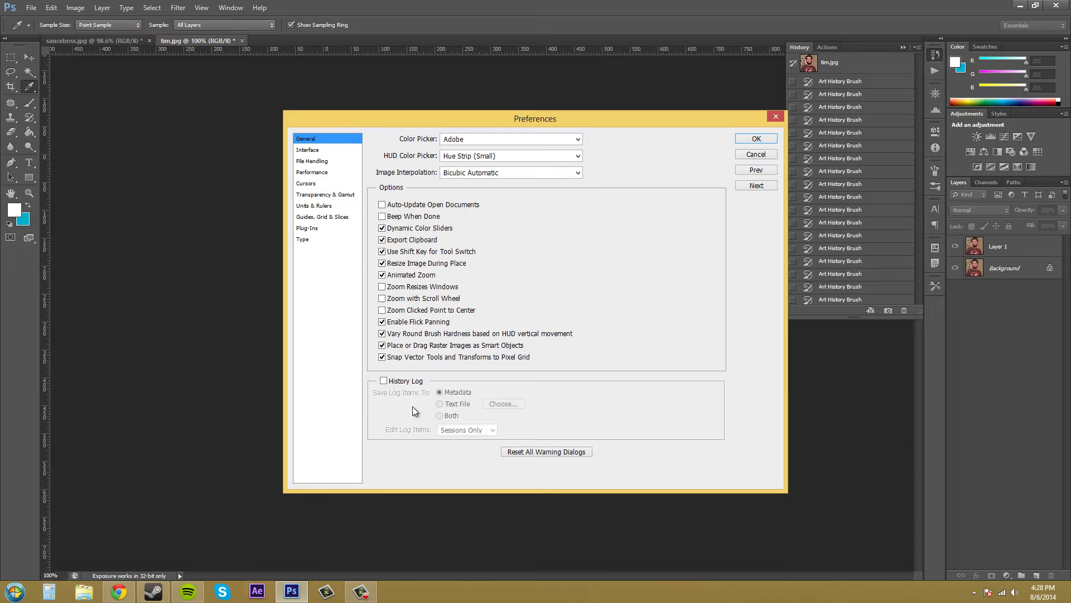
pyautogui.click(383, 381)
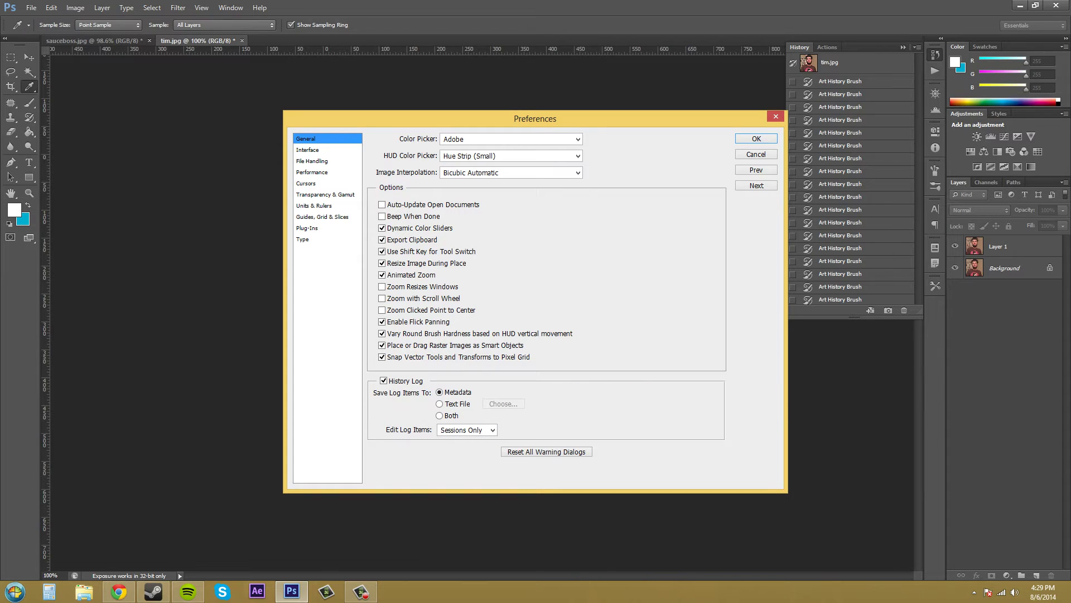
pyautogui.hotkey('alt', 'Tab')
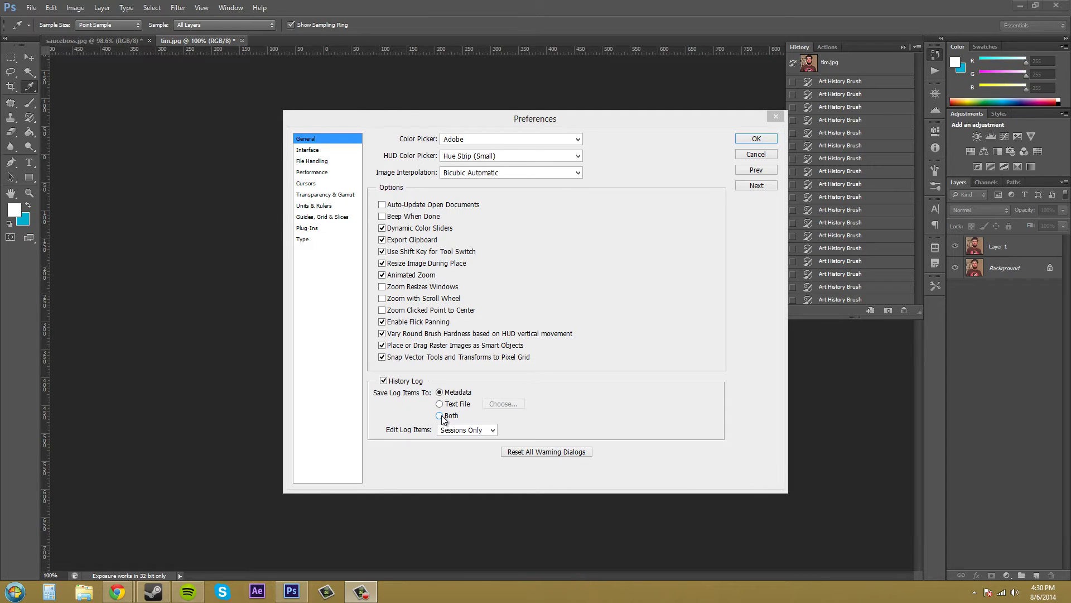
# Step: Save log items to Both, with history.txt in the Newboston crap folder
pyautogui.click(440, 416)
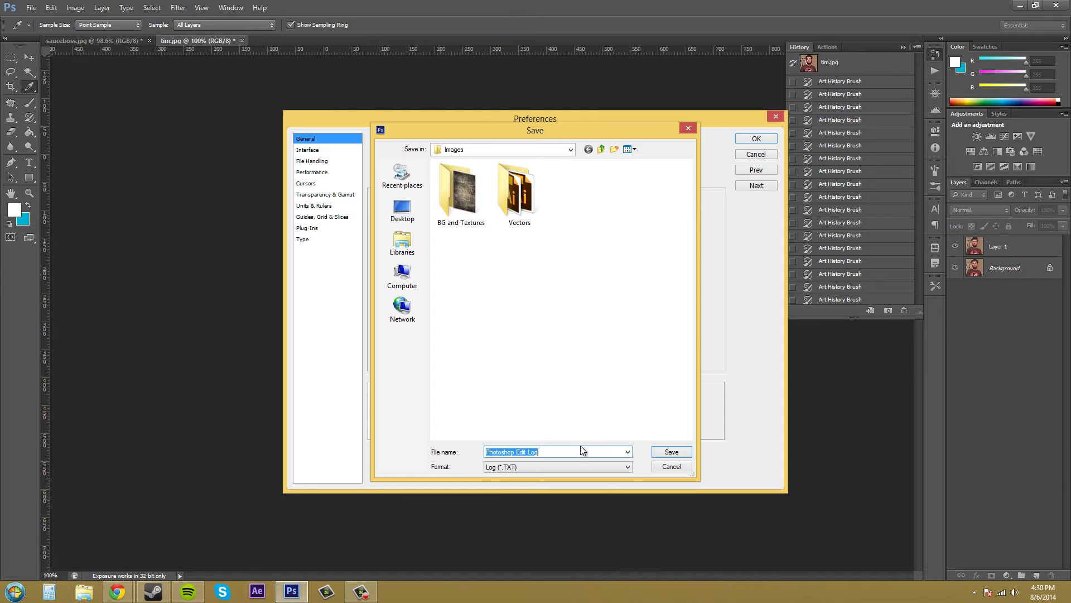
pyautogui.write('history')
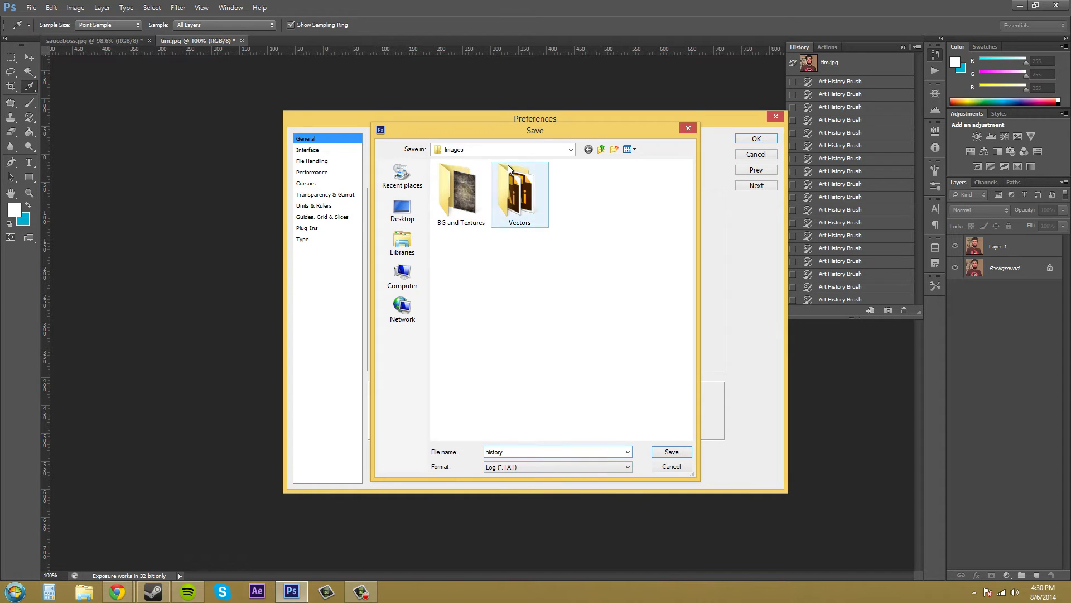
pyautogui.click(601, 149)
pyautogui.click(600, 150)
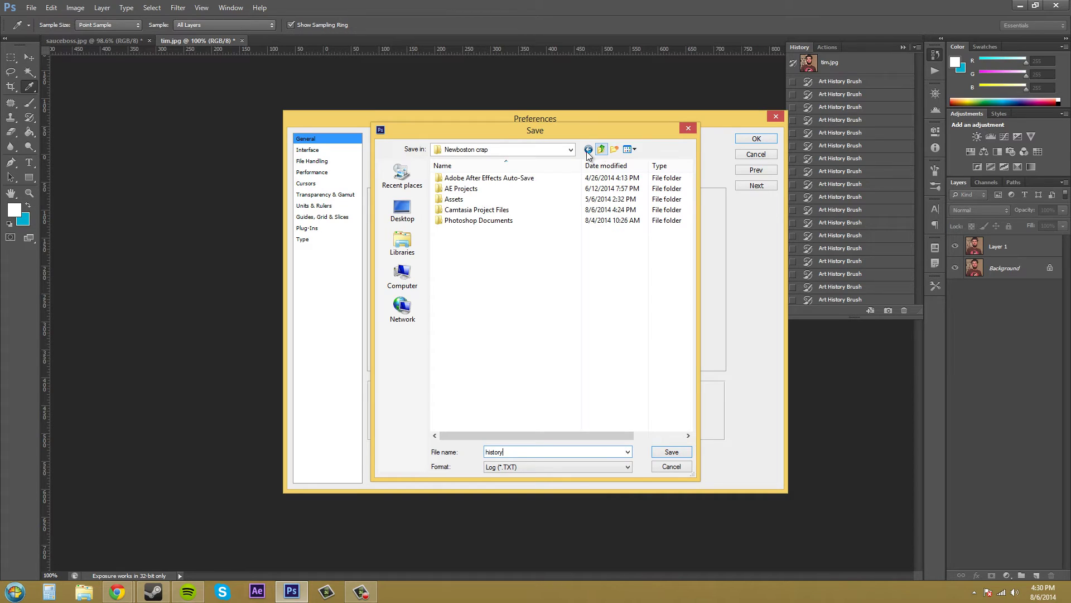
pyautogui.click(672, 454)
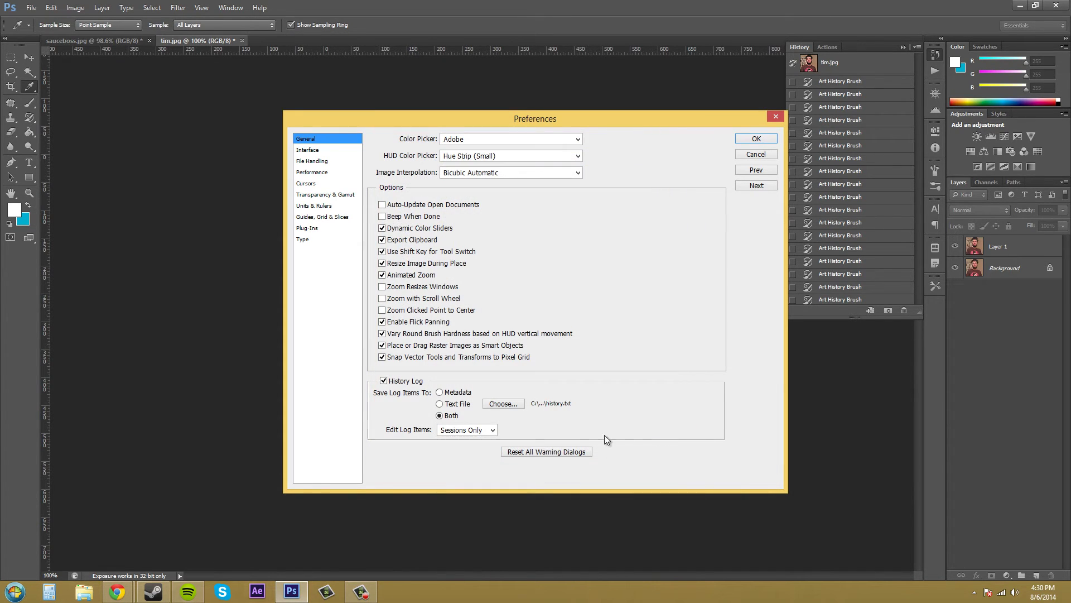
pyautogui.click(504, 405)
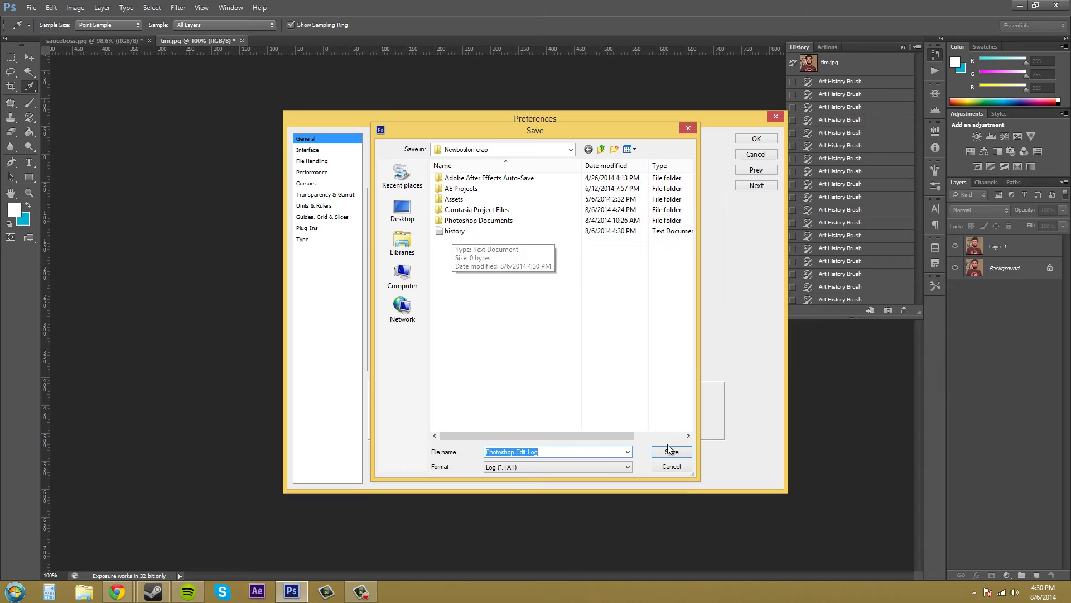
pyautogui.click(681, 467)
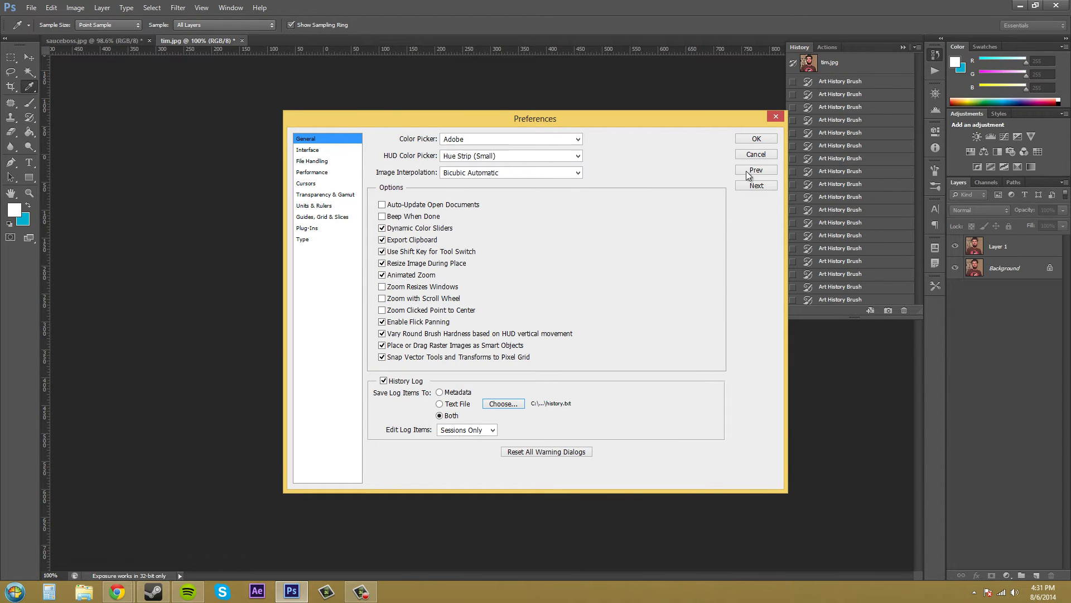
# Step: Reopen General preferences and tick History Log again
pyautogui.click(774, 115)
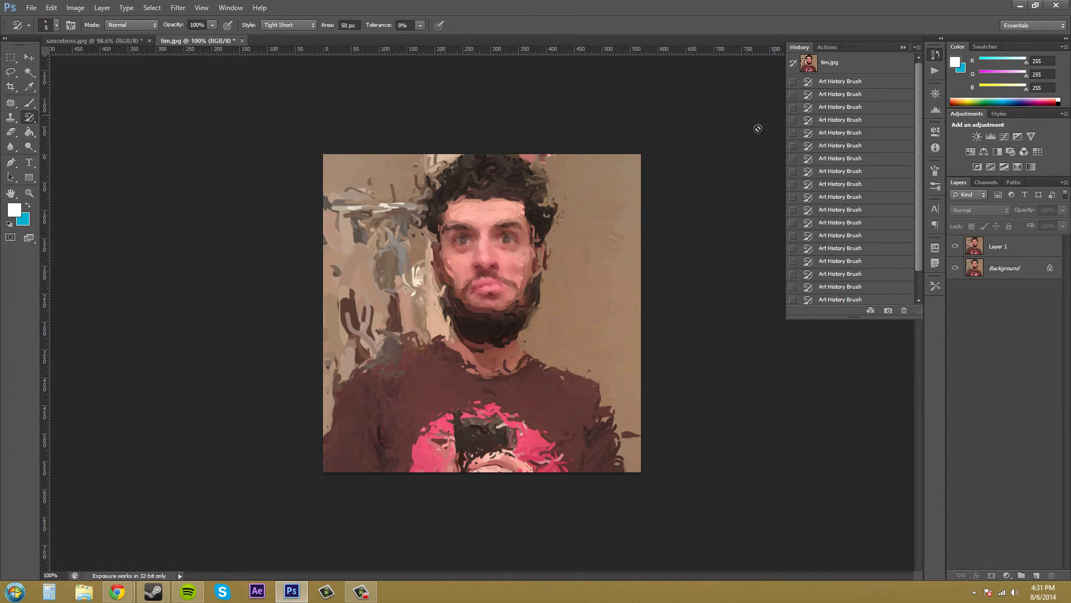
pyautogui.click(42, 10)
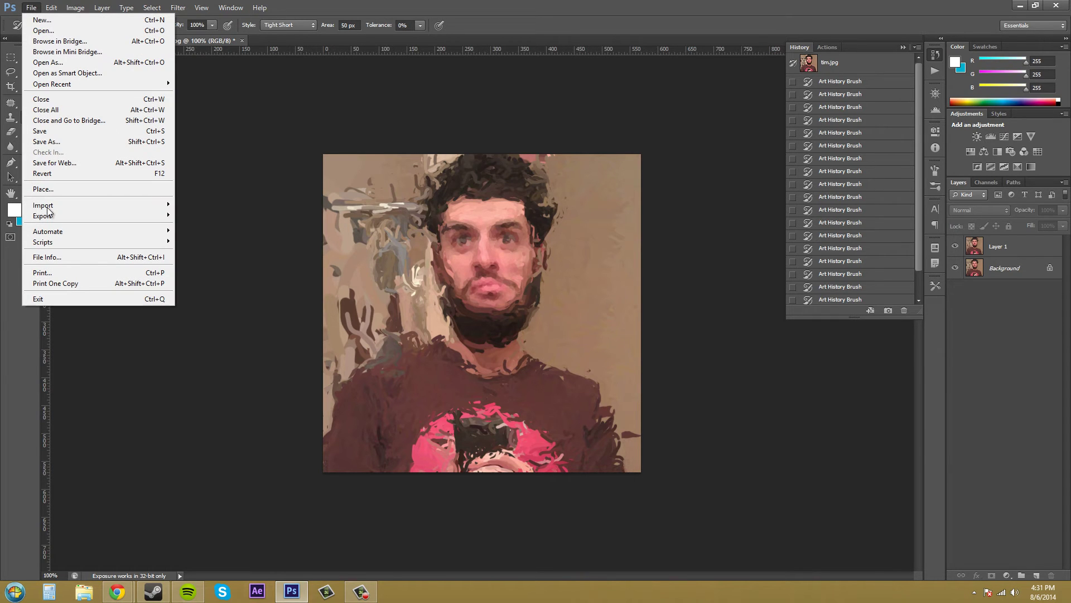
pyautogui.moveTo(51, 7)
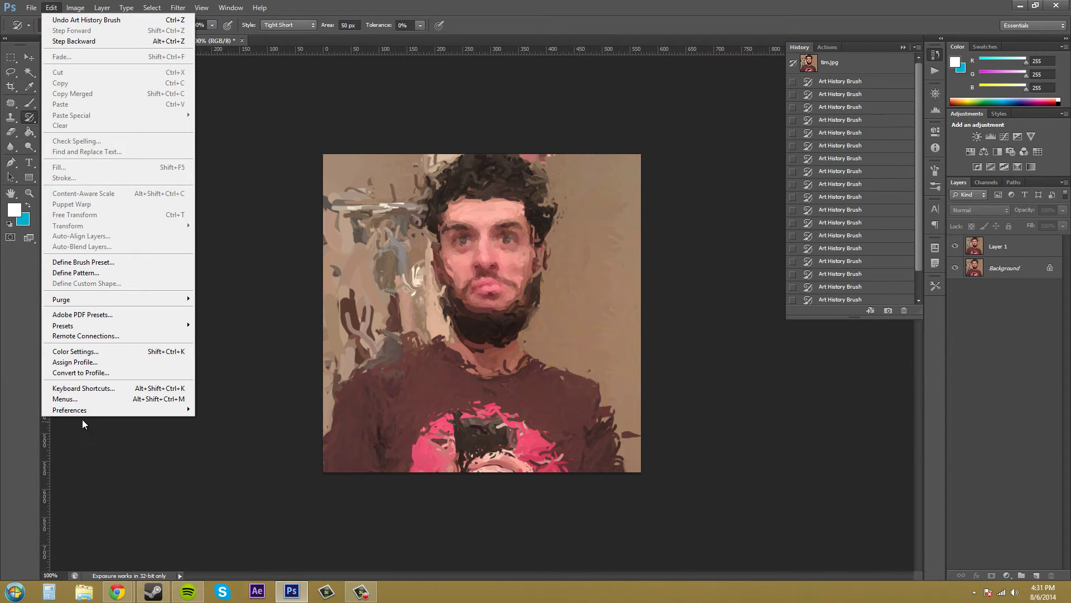
pyautogui.moveTo(92, 410)
pyautogui.click(215, 410)
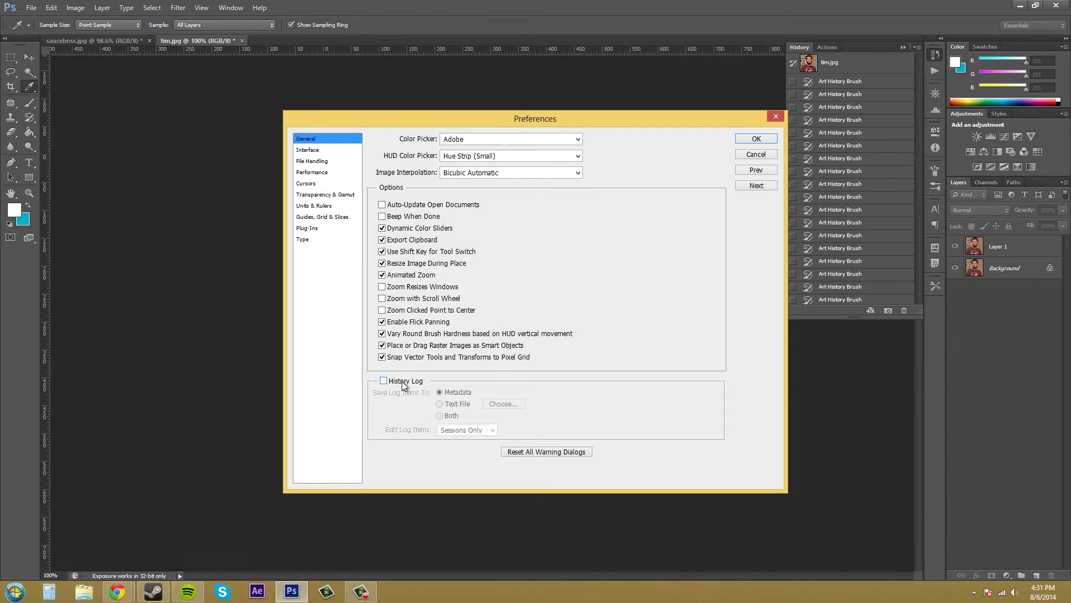
pyautogui.click(384, 381)
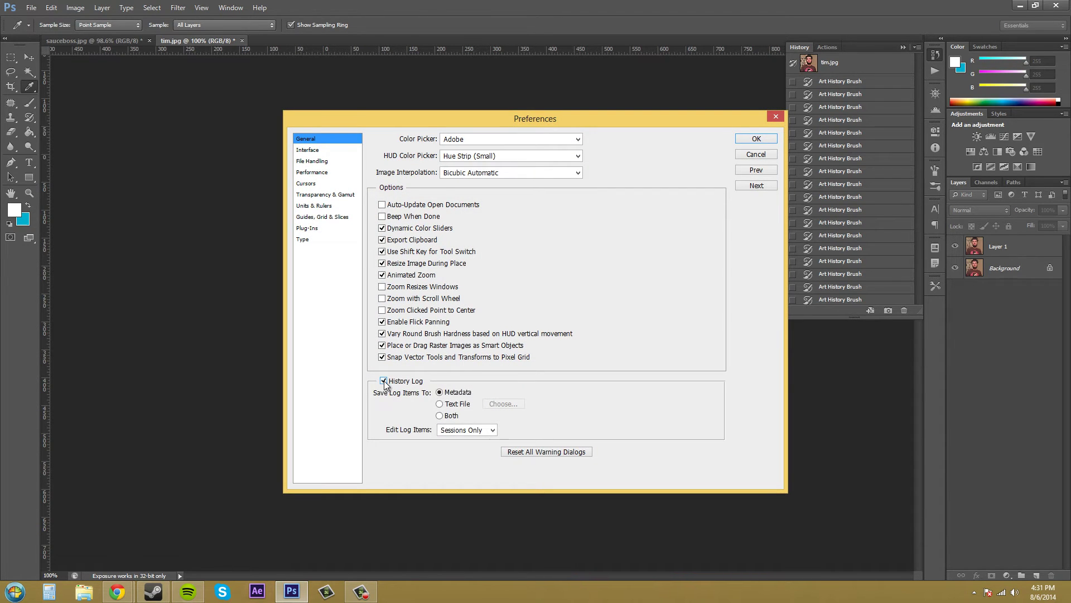
# Step: Save log items to Both using history.txt, with Edit Log Items set to Detailed
pyautogui.click(444, 416)
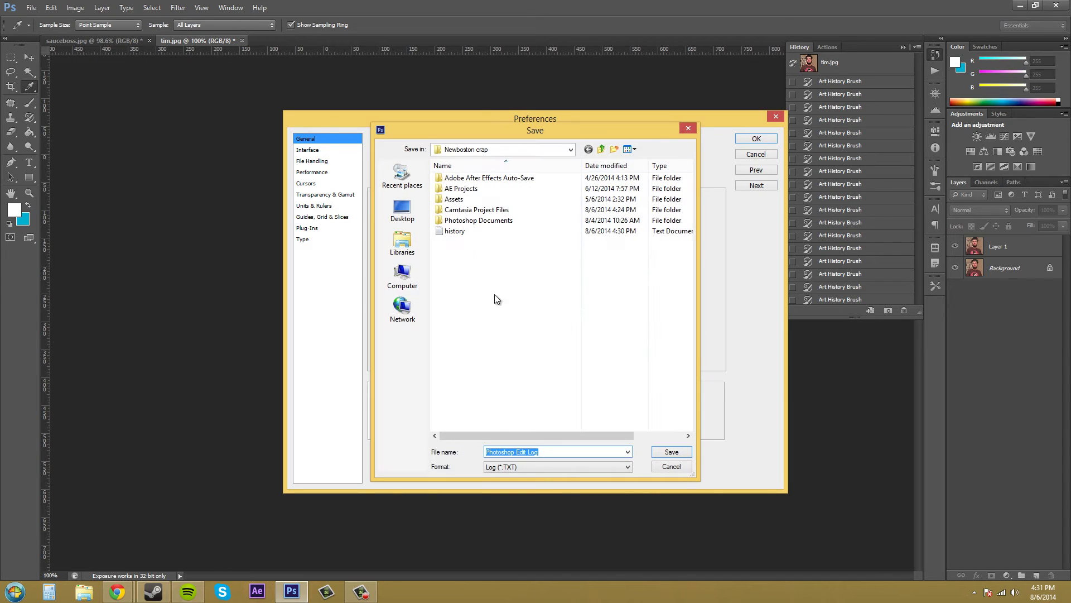
pyautogui.click(454, 233)
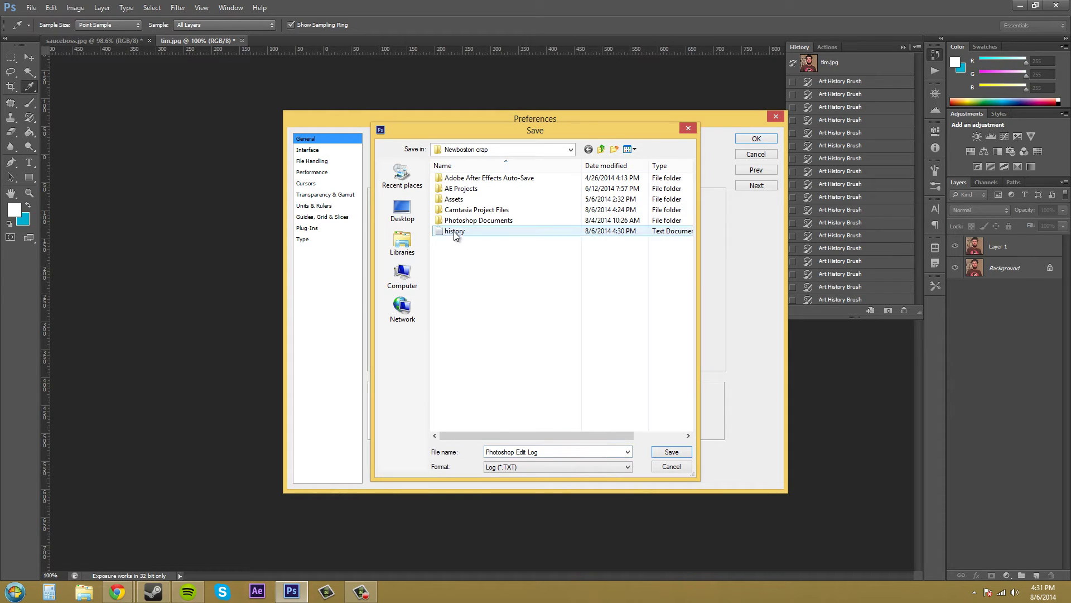
pyautogui.click(669, 452)
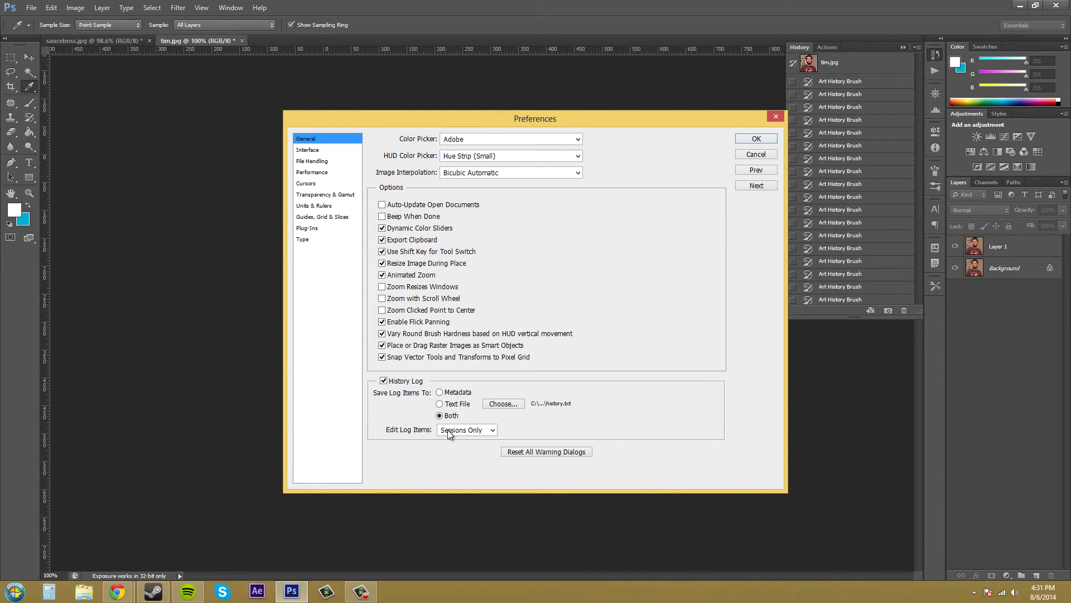
pyautogui.click(467, 430)
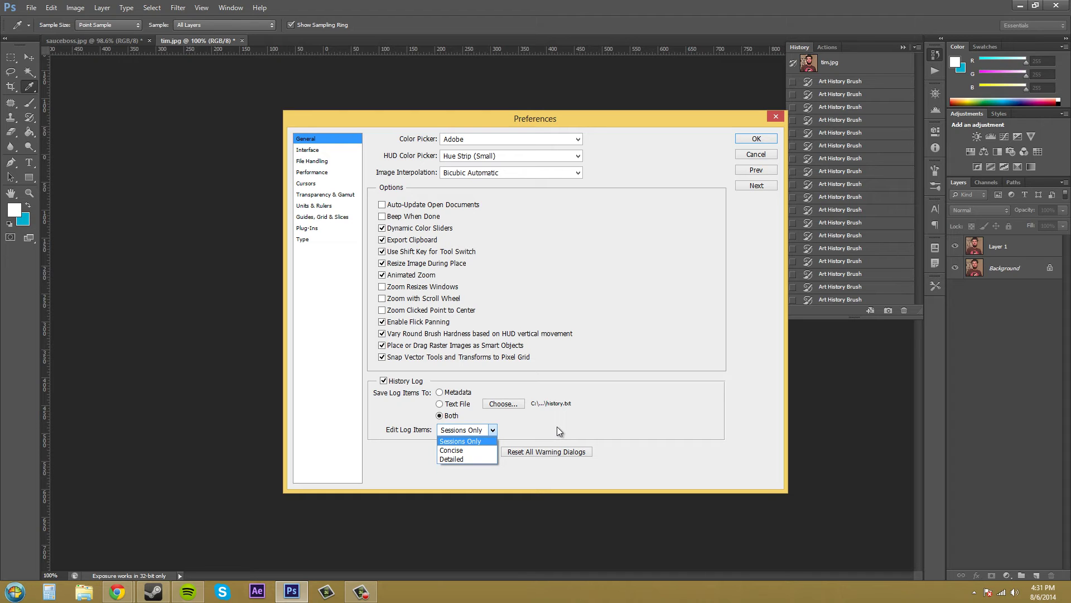
pyautogui.click(463, 459)
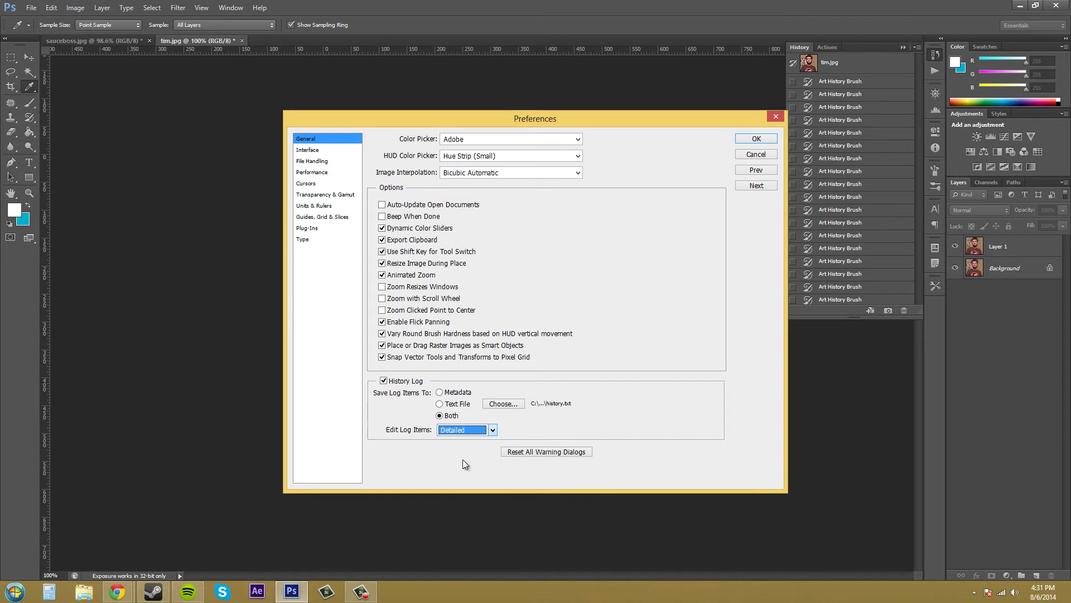
# Step: Confirm the preferences and drag Layer 1 off the photo with the Move tool
pyautogui.click(755, 137)
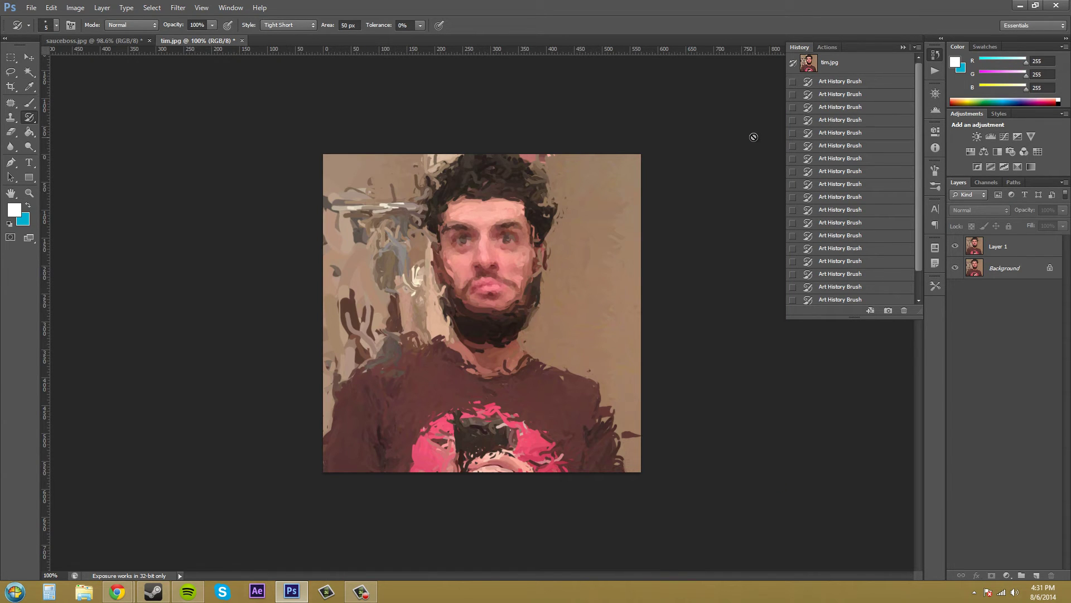
pyautogui.click(30, 84)
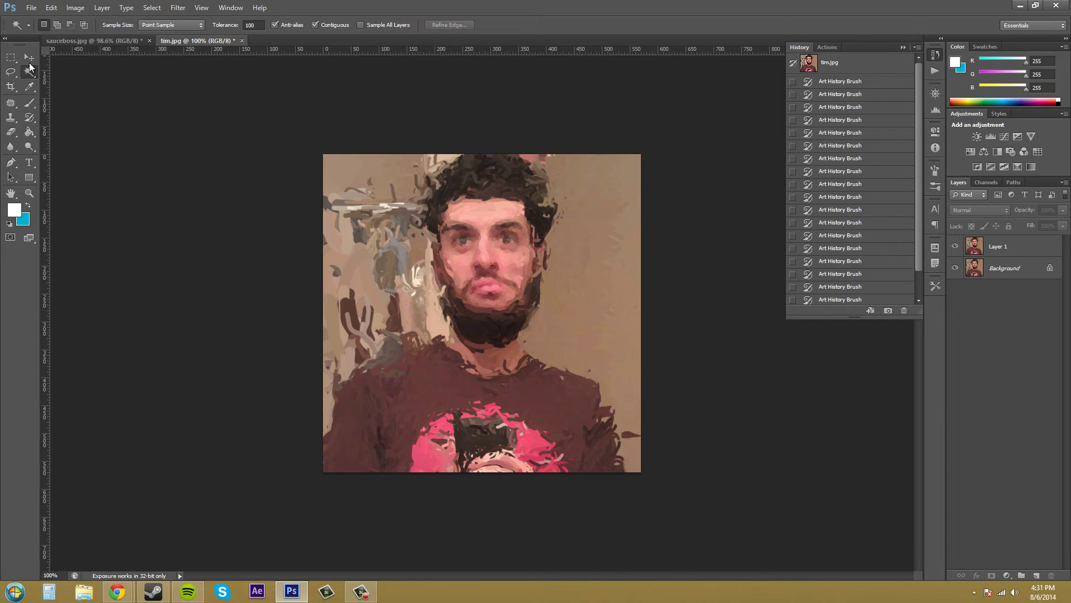
pyautogui.click(29, 57)
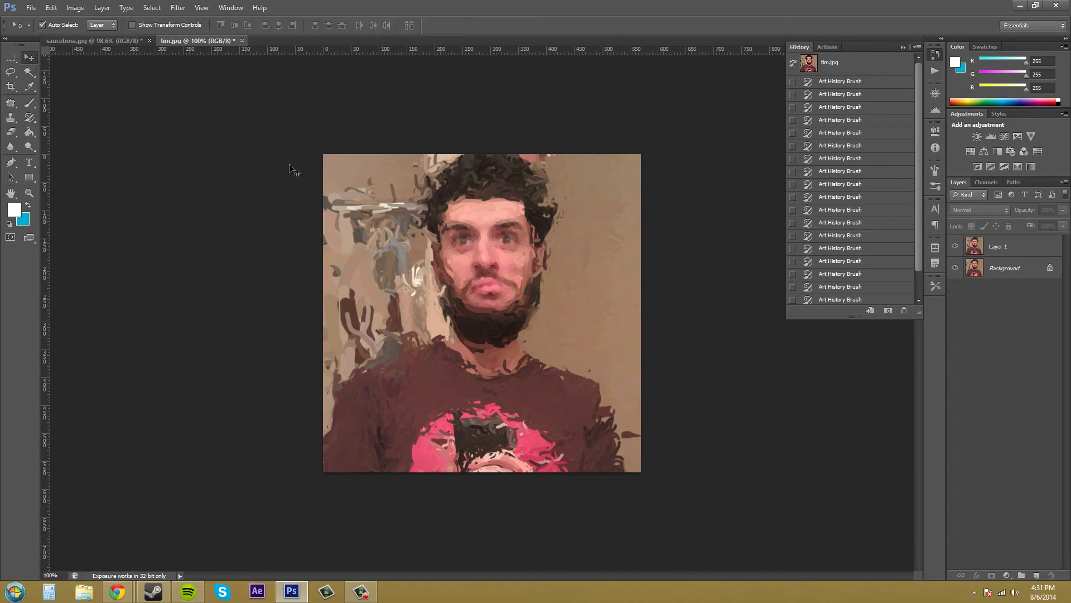
pyautogui.click(1000, 248)
pyautogui.moveTo(547, 278)
pyautogui.mouseDown()
pyautogui.moveTo(563, 285)
pyautogui.moveTo(498, 288)
pyautogui.moveTo(463, 335)
pyautogui.moveTo(486, 234)
pyautogui.mouseUp()
# Step: Pick the Brush tool, move Layer 1 back over the photo, and Magic Wand-select the image
pyautogui.click(29, 103)
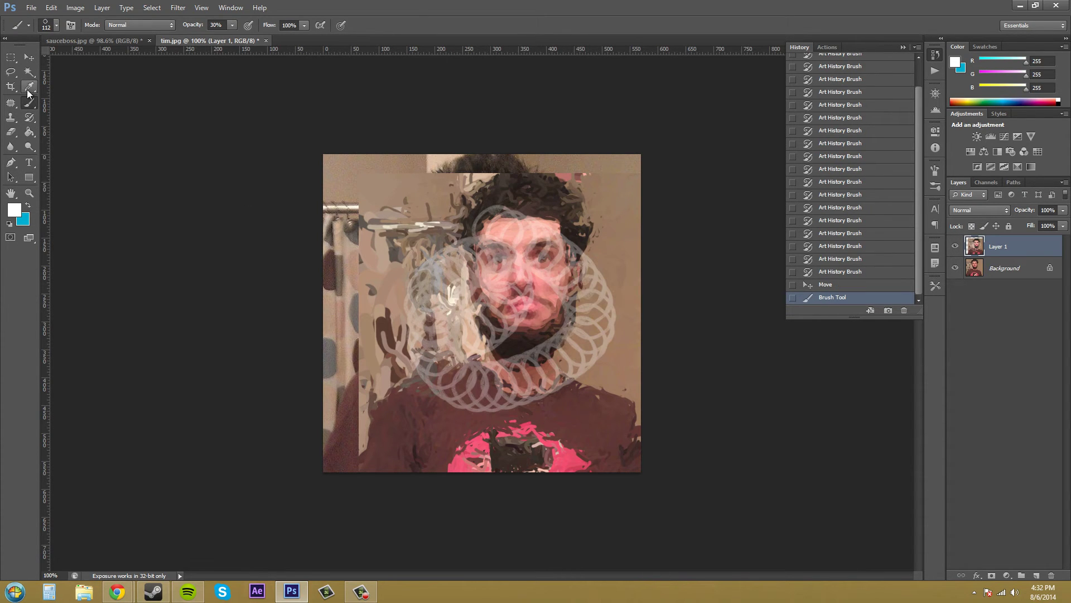
pyautogui.click(29, 57)
pyautogui.moveTo(571, 292); pyautogui.dragTo(535, 273)
pyautogui.click(31, 73)
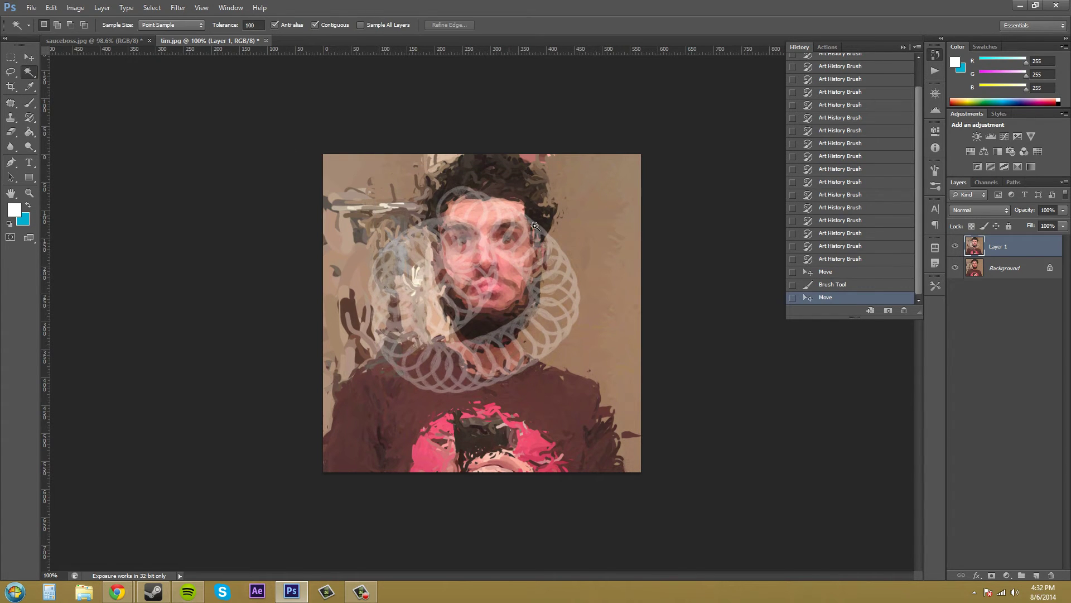
pyautogui.click(576, 195)
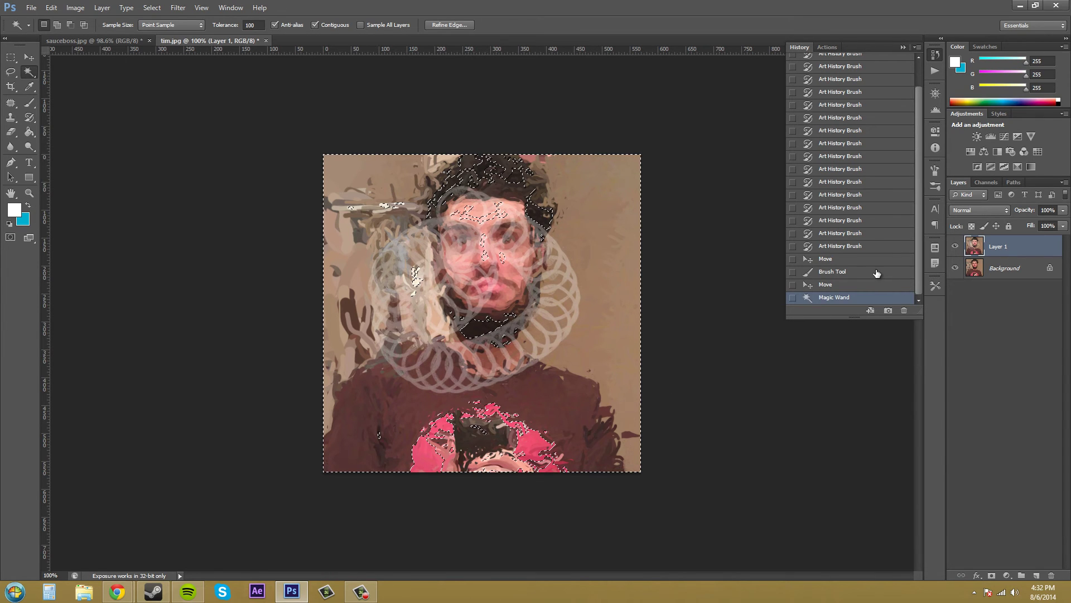
pyautogui.hotkey('alt', 'Tab')
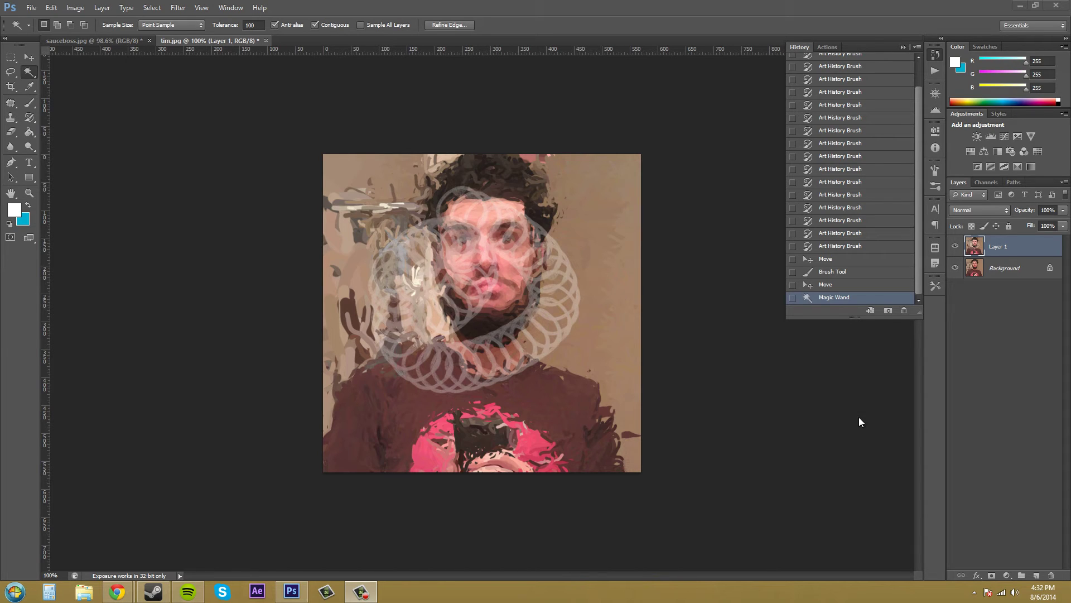
# Step: Save tim as tim.psd in Newboston crap, then quit, discarding sauceboss.jpg changes
pyautogui.click(30, 8)
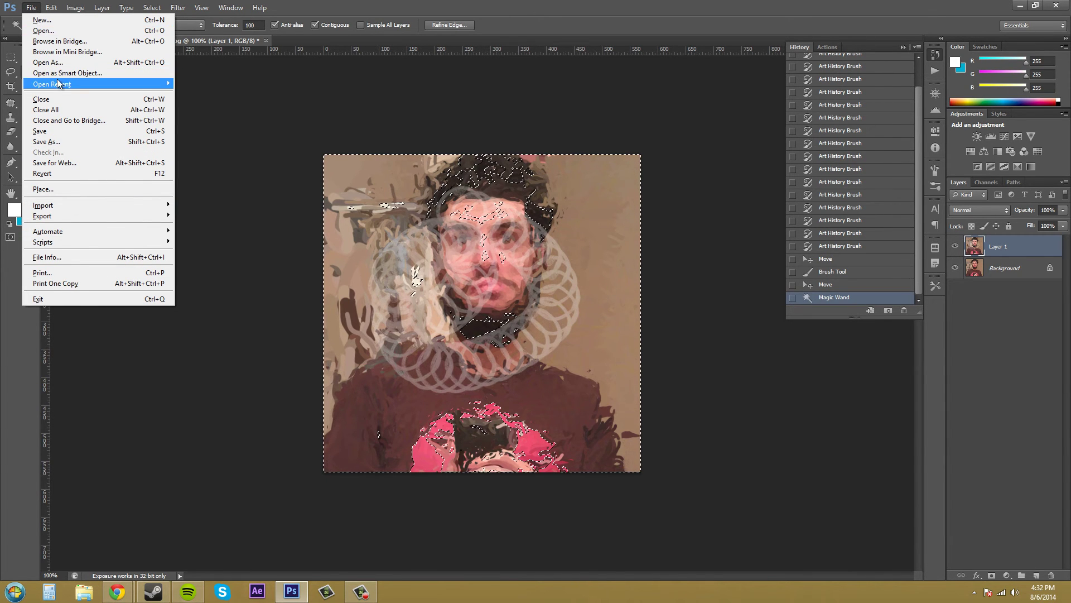
pyautogui.click(59, 101)
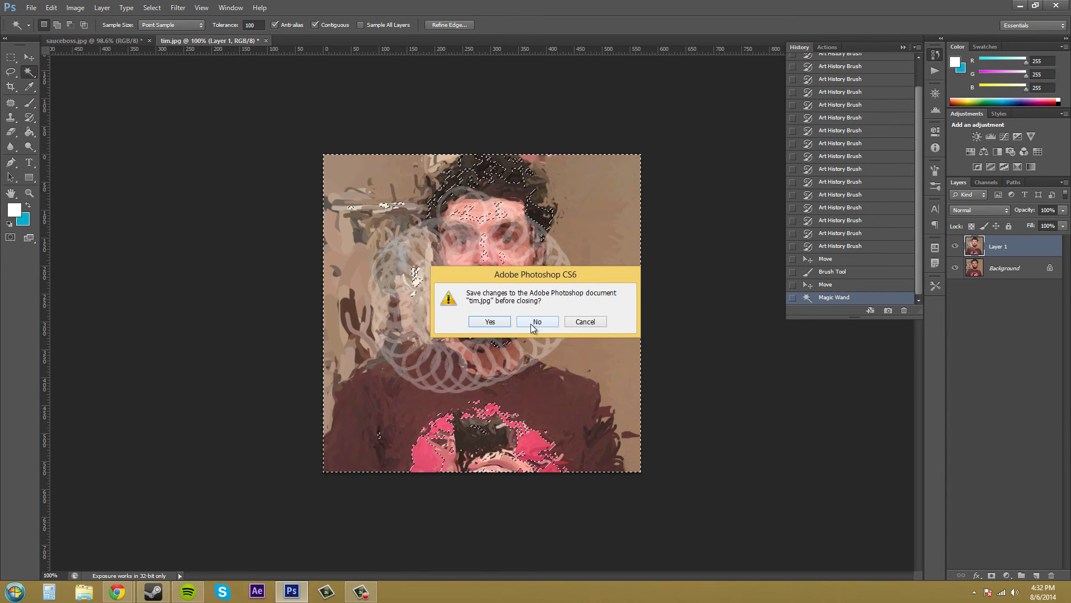
pyautogui.click(500, 323)
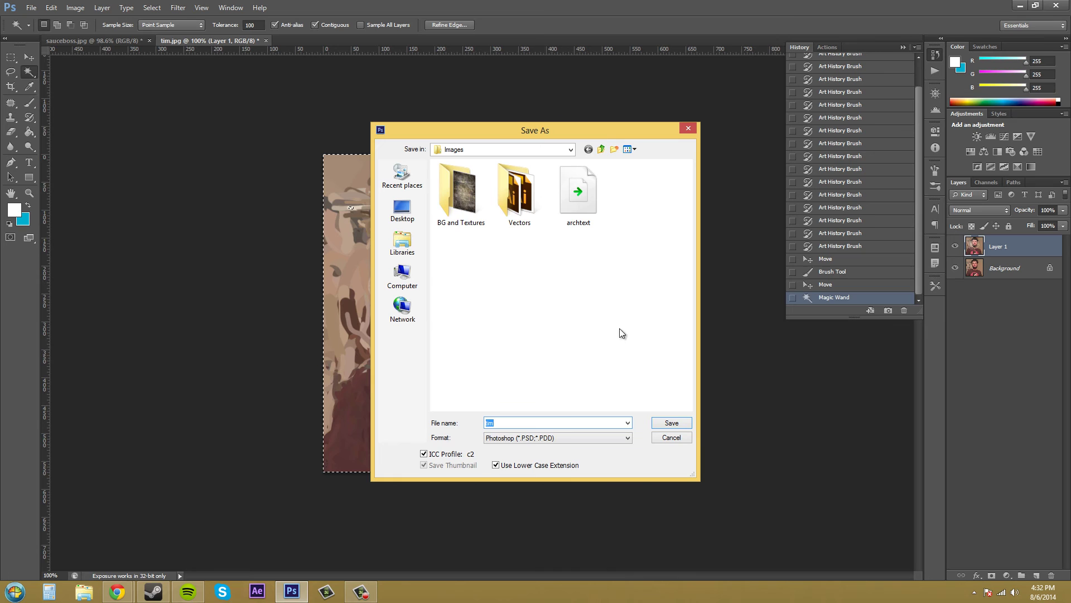
pyautogui.click(601, 149)
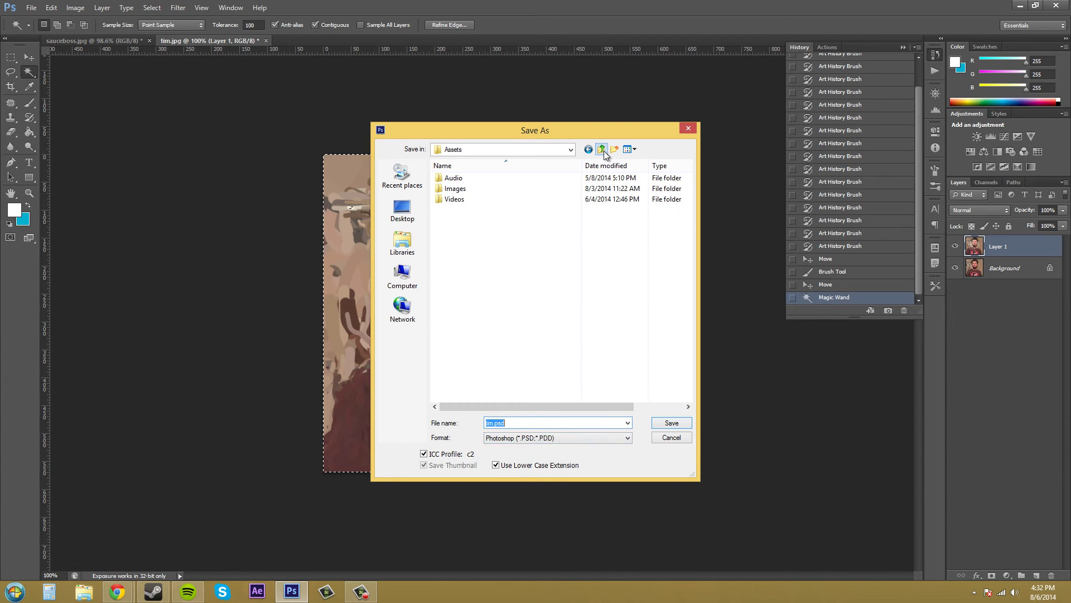
pyautogui.click(601, 149)
pyautogui.click(672, 422)
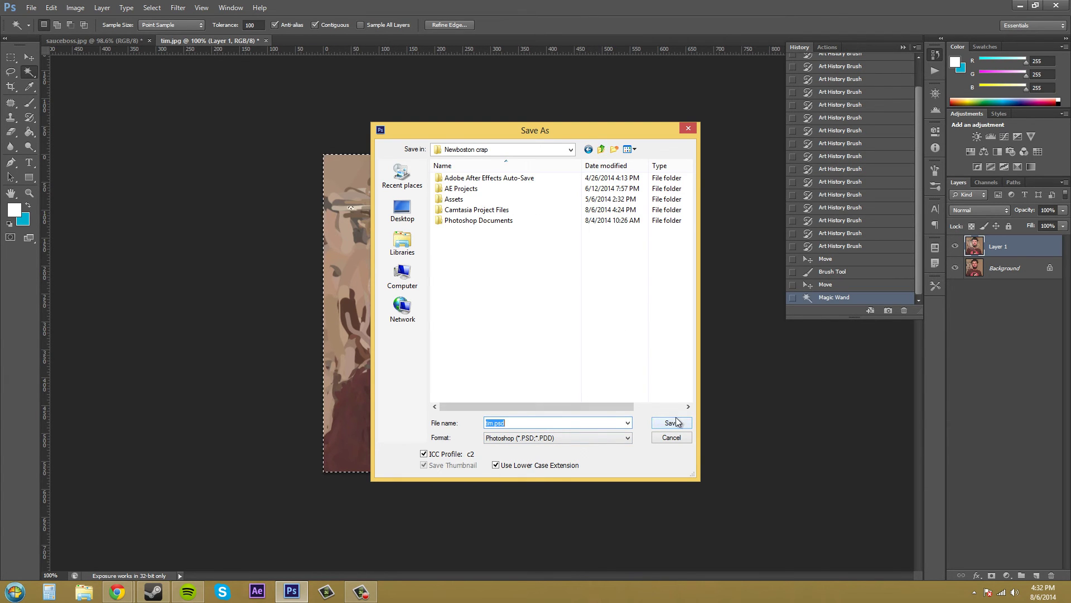
pyautogui.click(660, 275)
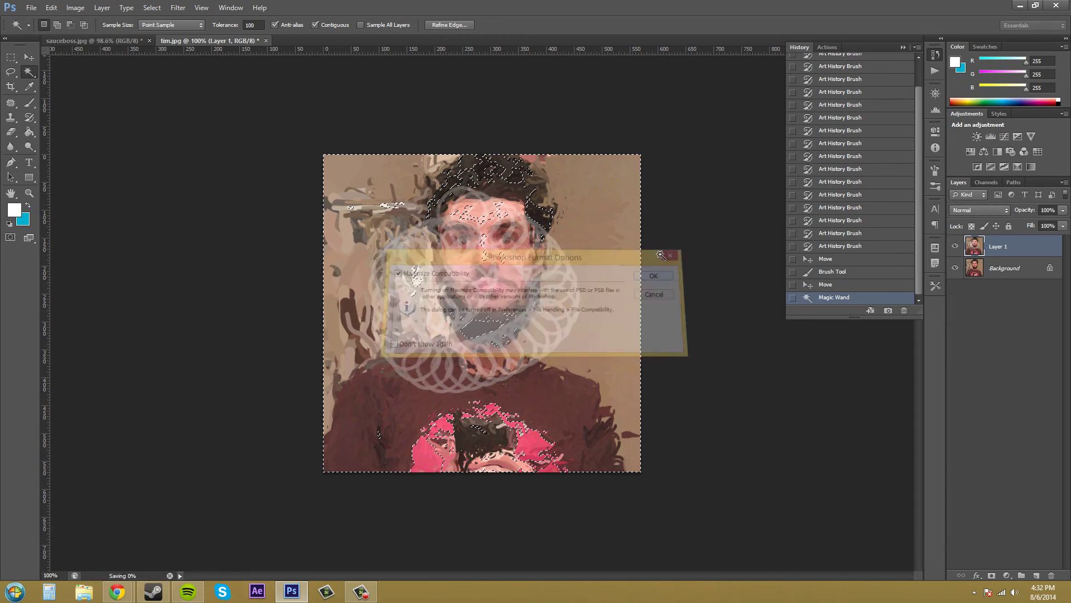
pyautogui.click(1056, 5)
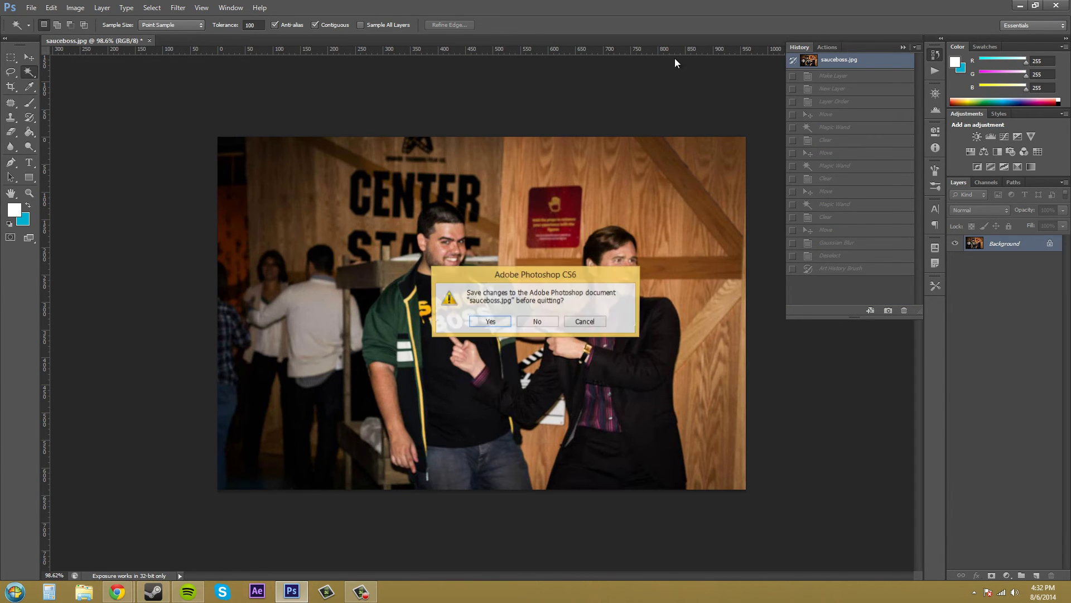
pyautogui.click(550, 320)
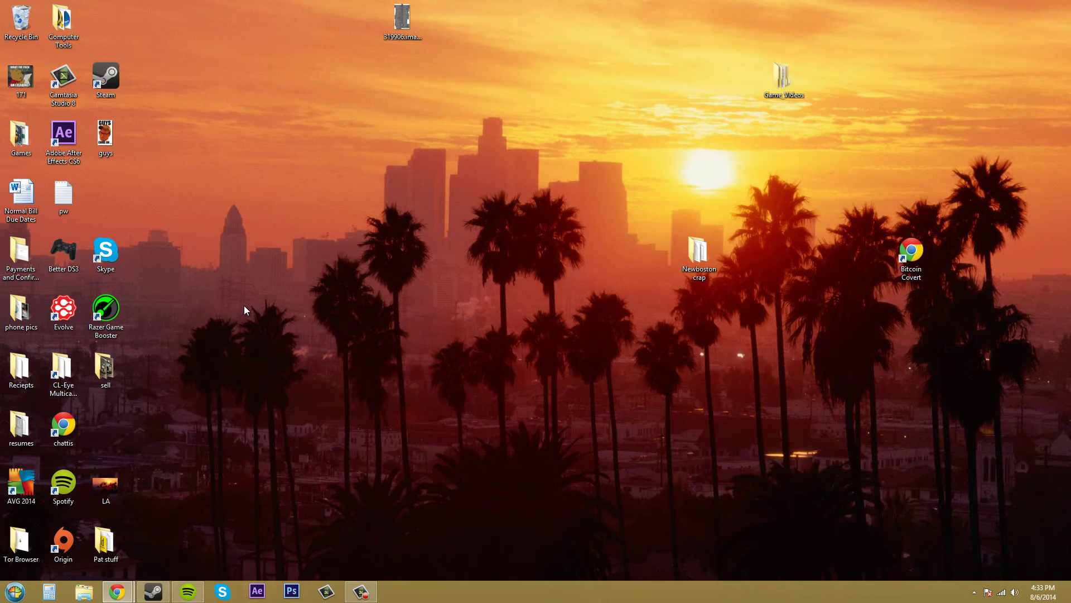
# Step: Open history.txt from the desktop's Newboston crap folder in Notepad
pyautogui.doubleClick(712, 262)
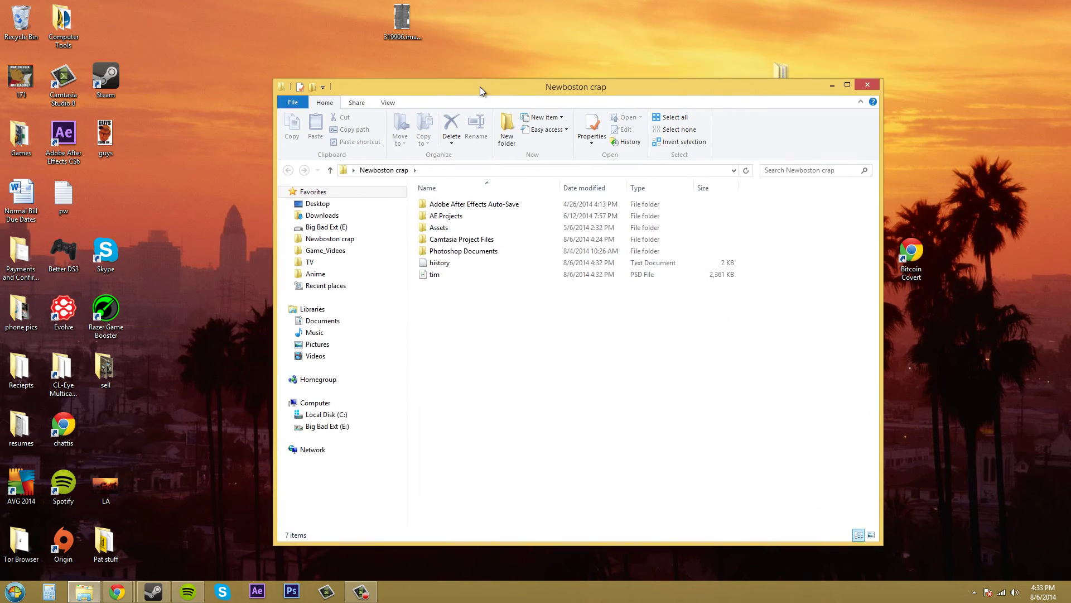
pyautogui.moveTo(485, 98); pyautogui.dragTo(380, 73)
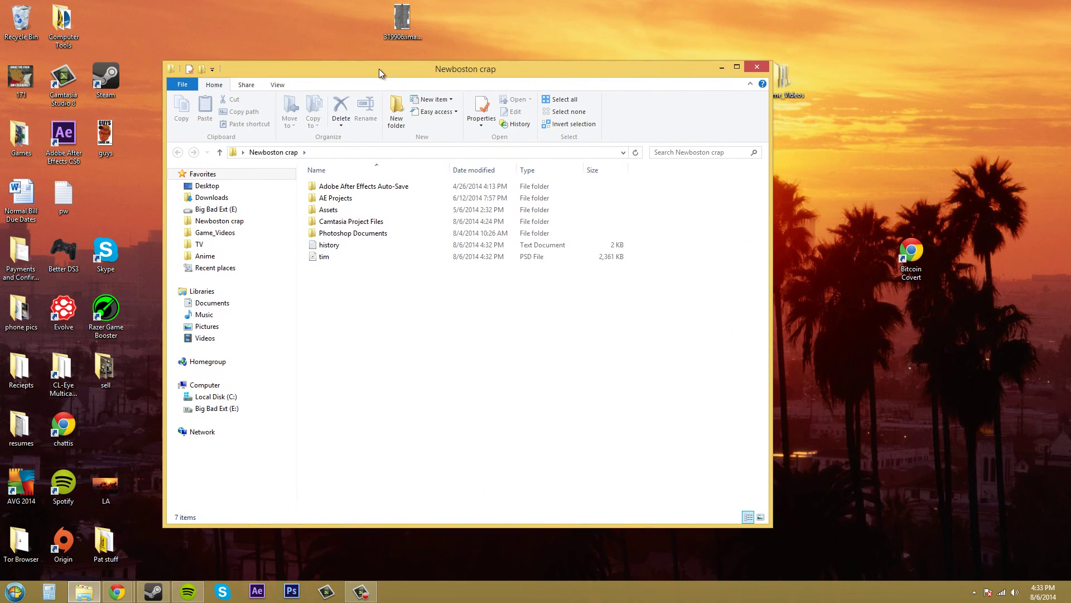
pyautogui.doubleClick(345, 245)
pyautogui.moveTo(719, 57); pyautogui.dragTo(527, 128)
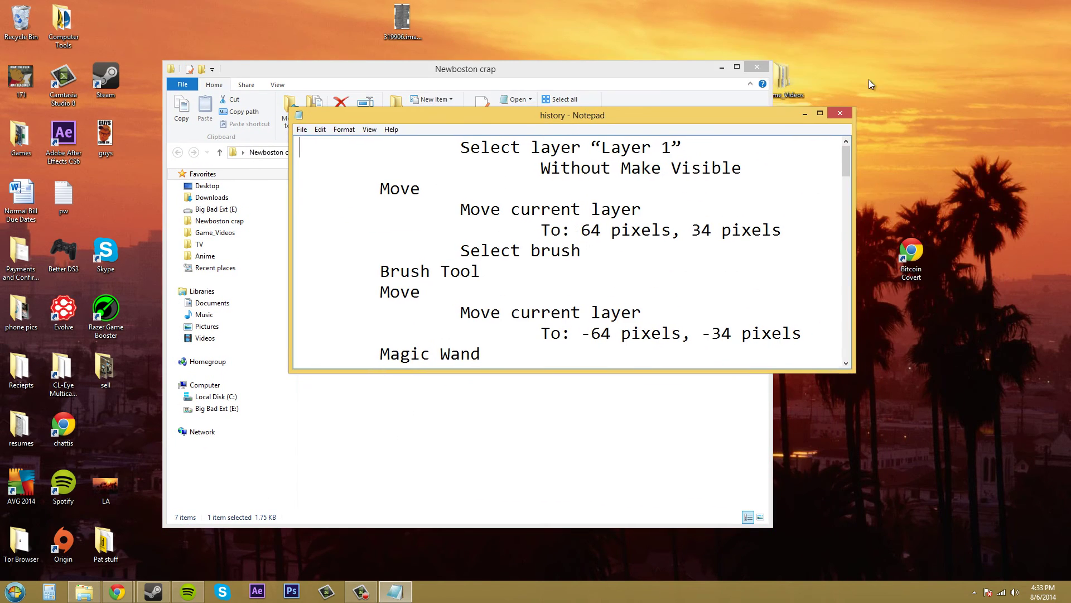
# Step: Maximize the Notepad window and scroll through the history log
pyautogui.doubleClick(826, 116)
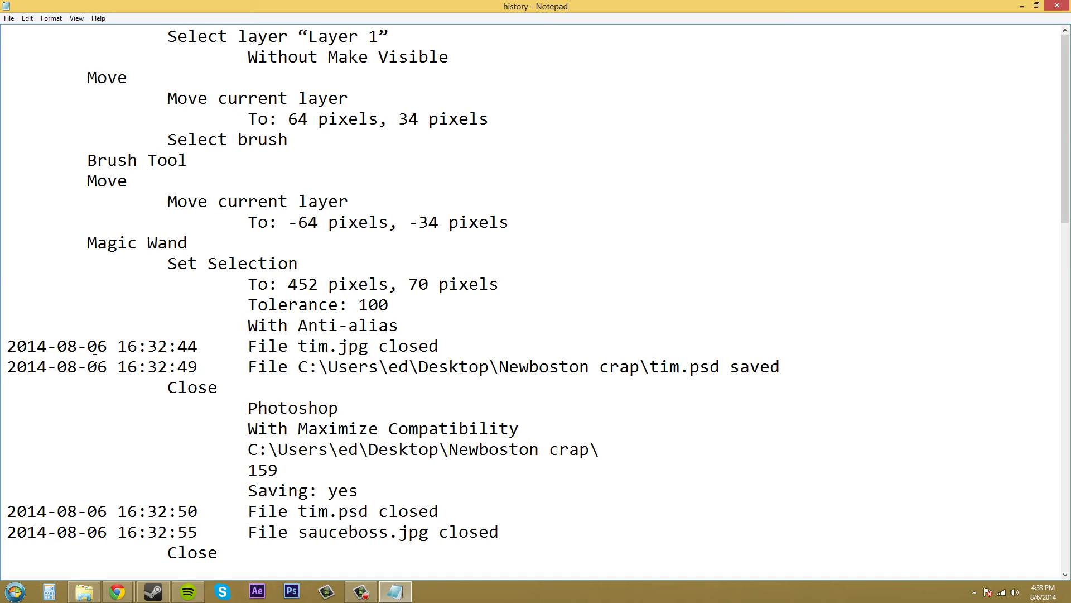
pyautogui.scroll(-7, 329, 287)
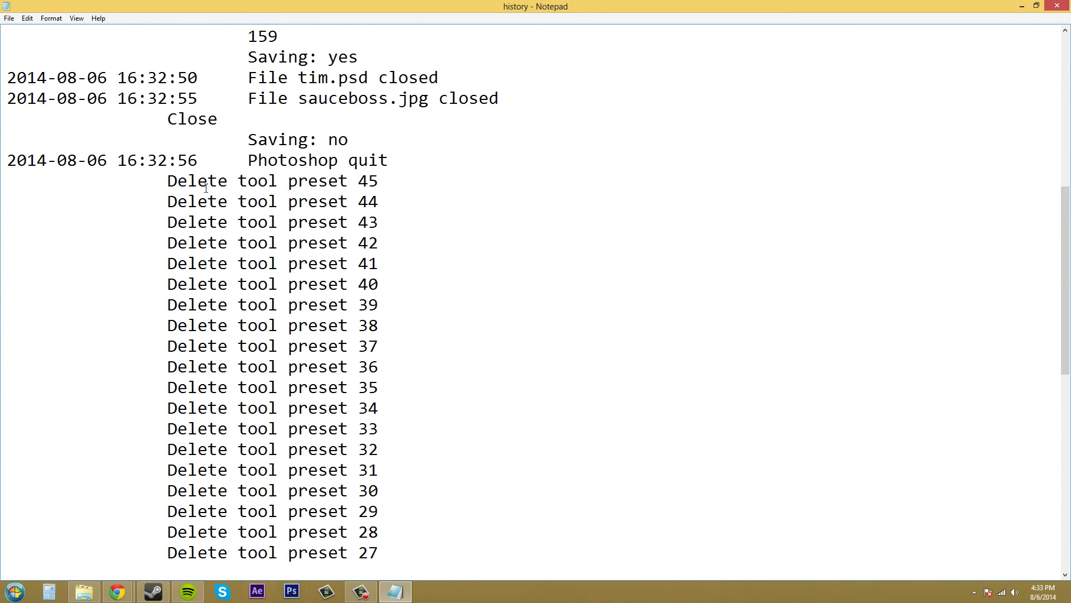
pyautogui.scroll(-9, 206, 188)
pyautogui.scroll(11, 316, 312)
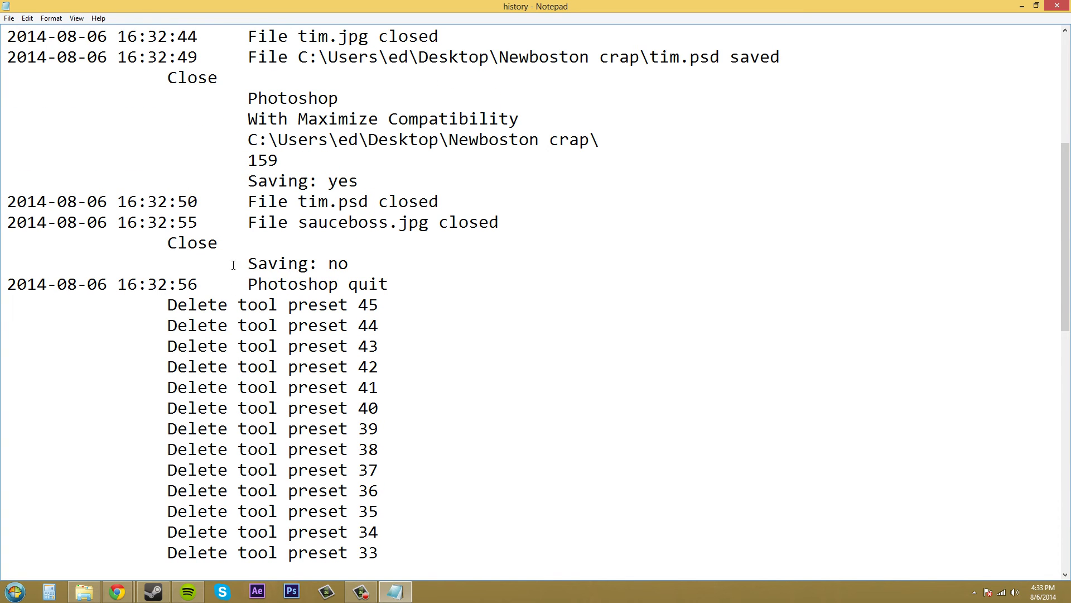
pyautogui.scroll(5, 233, 264)
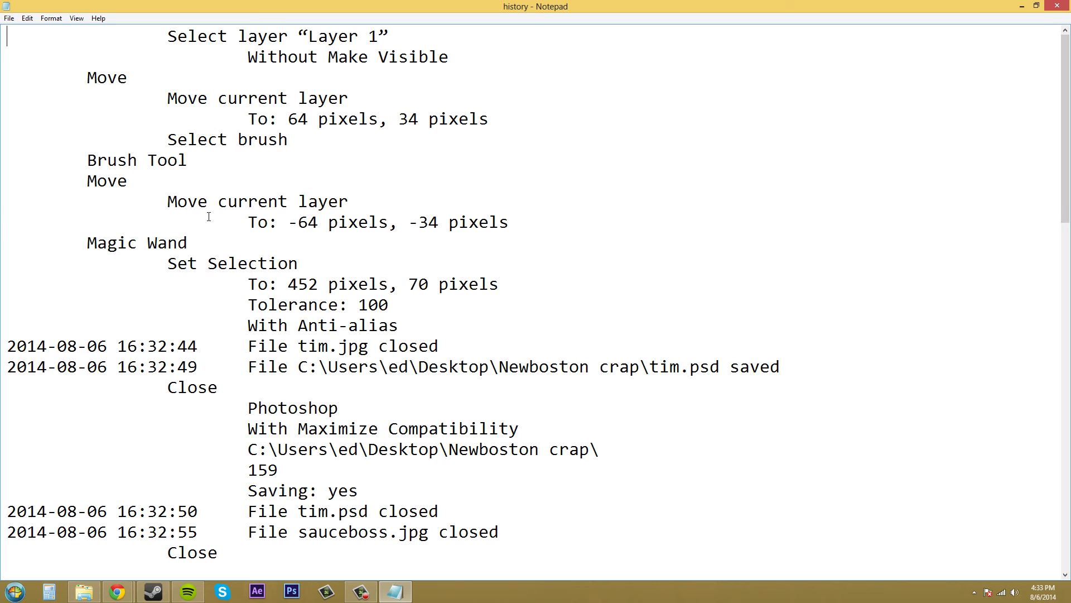
# Step: Highlight the logged Move and Magic Wand entries, then review the log again
pyautogui.moveTo(188, 161)
pyautogui.mouseDown()
pyautogui.moveTo(83, 162)
pyautogui.moveTo(120, 179)
pyautogui.moveTo(79, 179)
pyautogui.mouseUp()
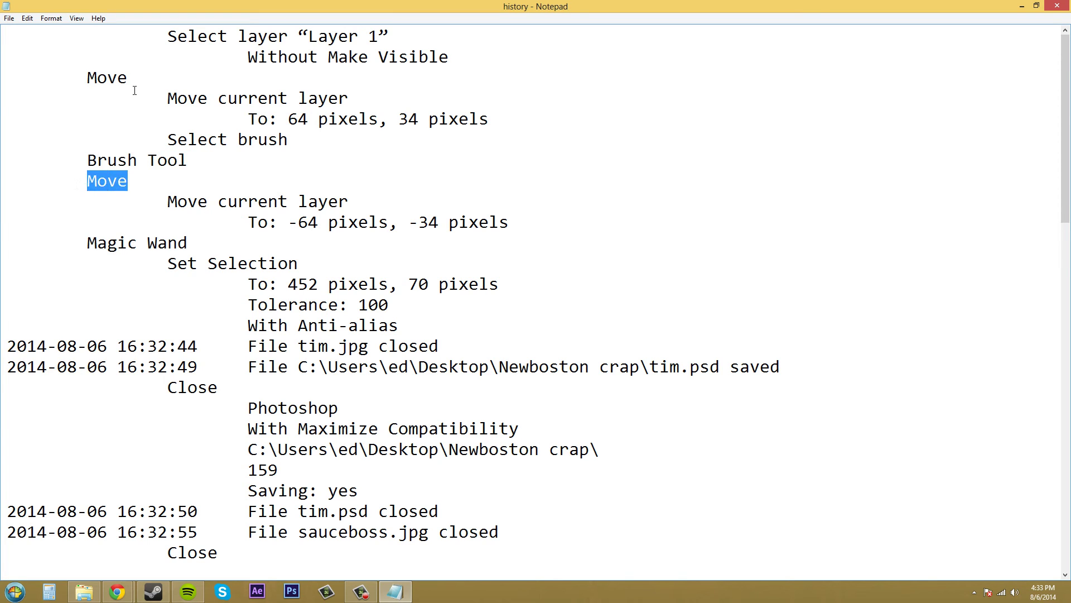
pyautogui.moveTo(133, 90); pyautogui.dragTo(89, 99)
pyautogui.click(98, 77)
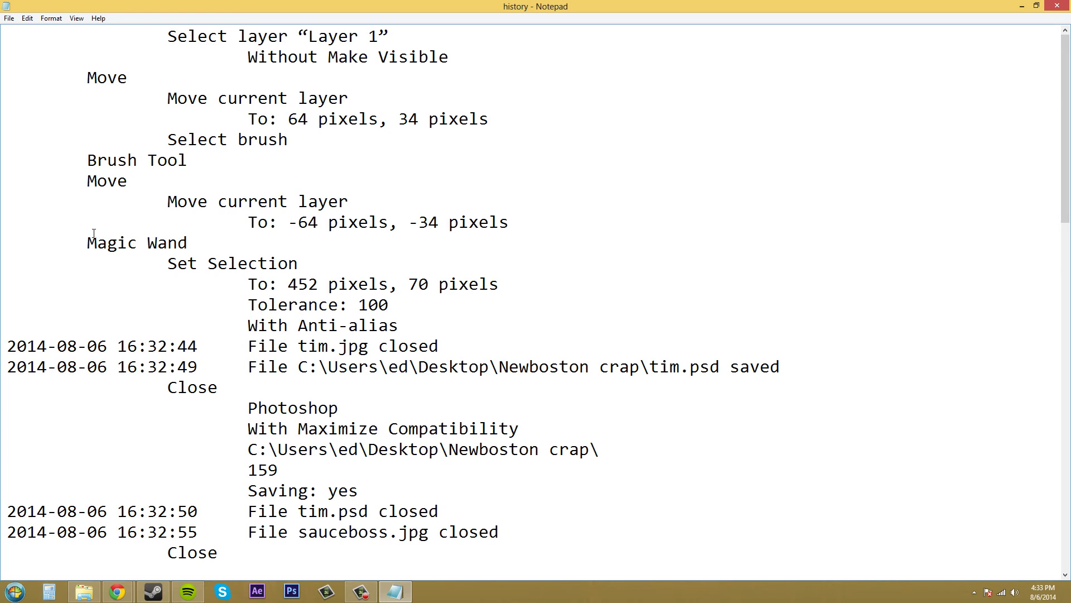
pyautogui.moveTo(89, 241); pyautogui.dragTo(189, 242)
pyautogui.click(538, 237)
pyautogui.scroll(-5, 601, 225)
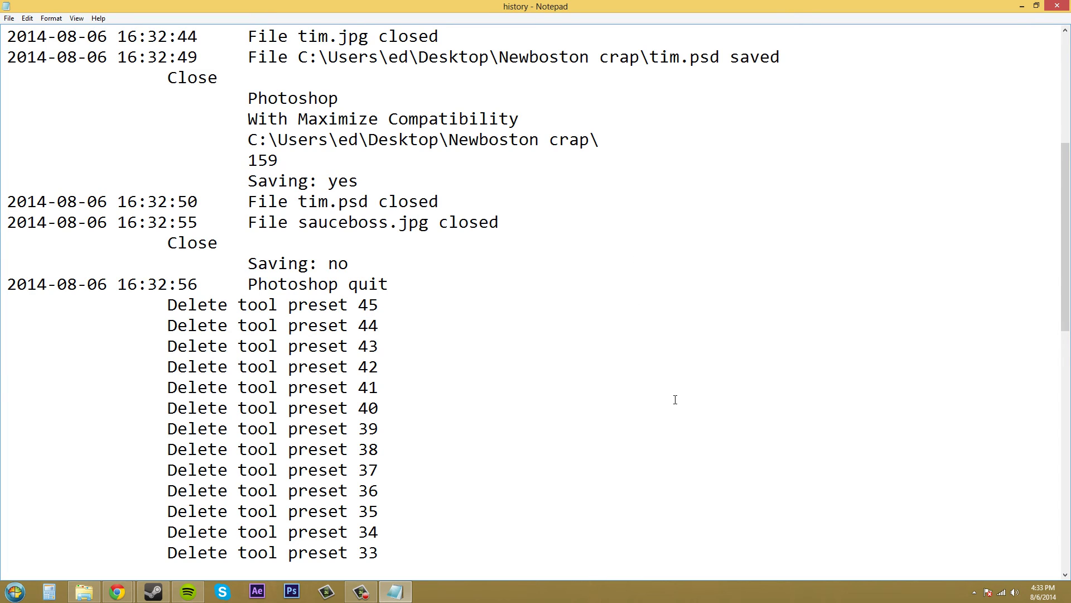
pyautogui.scroll(5, 675, 399)
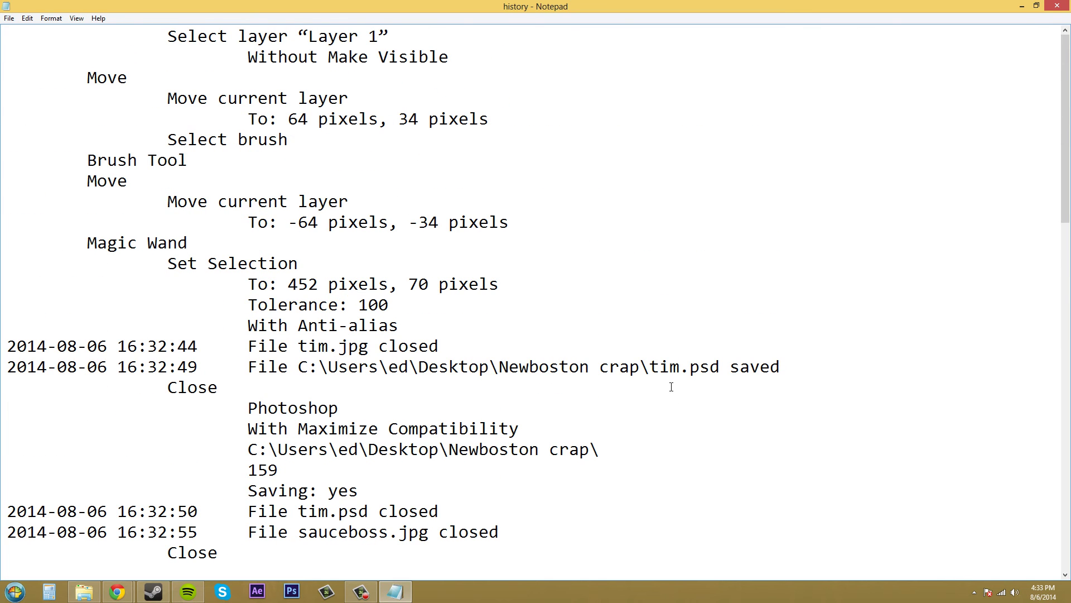